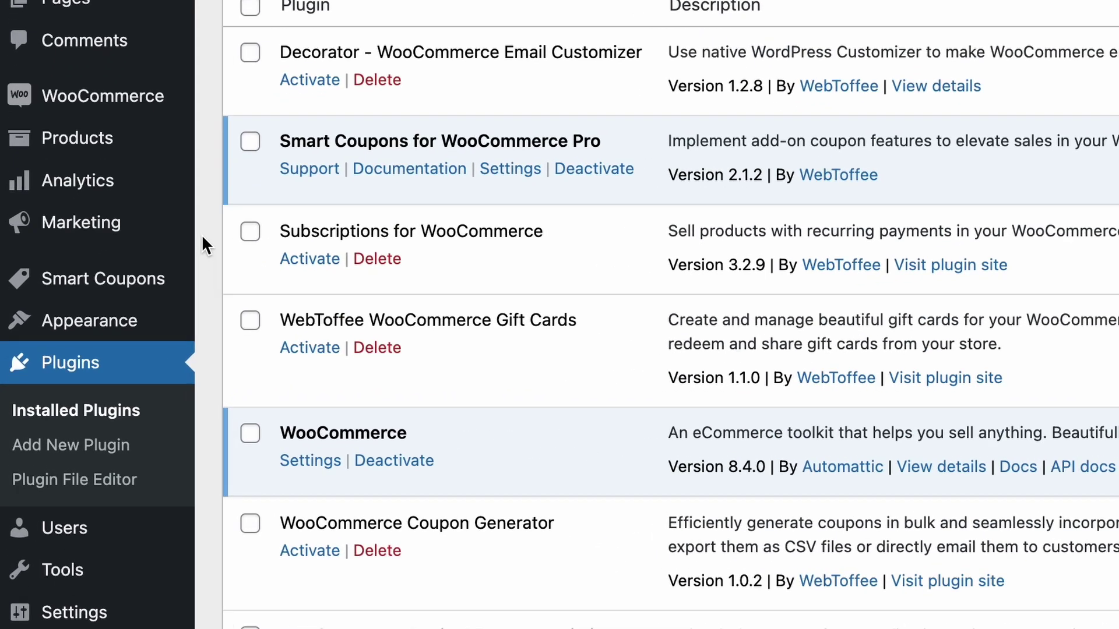
Start a new coupon with code categoryrestrictedcoupon and description 'Category restricted coupon'.
mouse_move(116, 329)
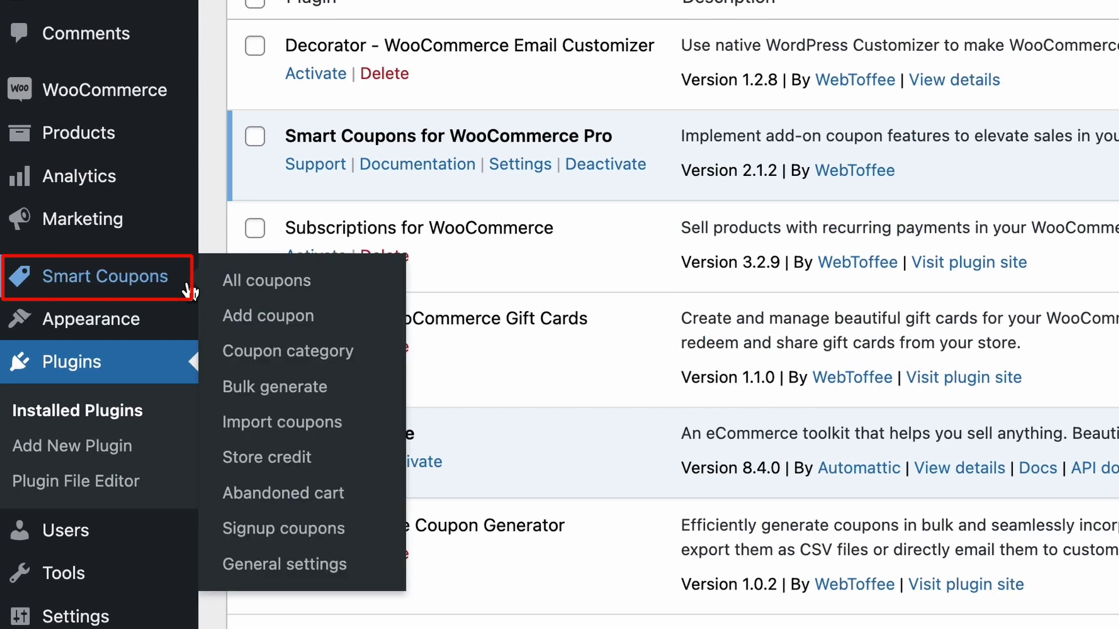
left_click(361, 326)
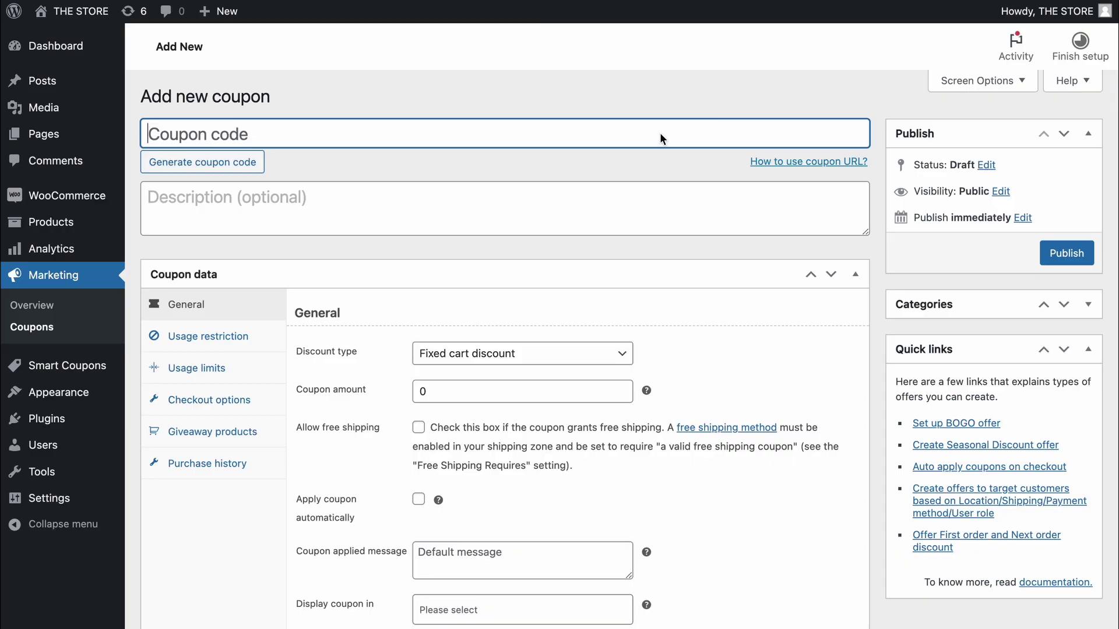
type("CAT-RESTRICTED10%OFF")
left_click(656, 208)
type("Category restricted coupon")
Make the coupon a Percentage discount with a coupon amount of 10.
scroll(655, 208, "down", 3)
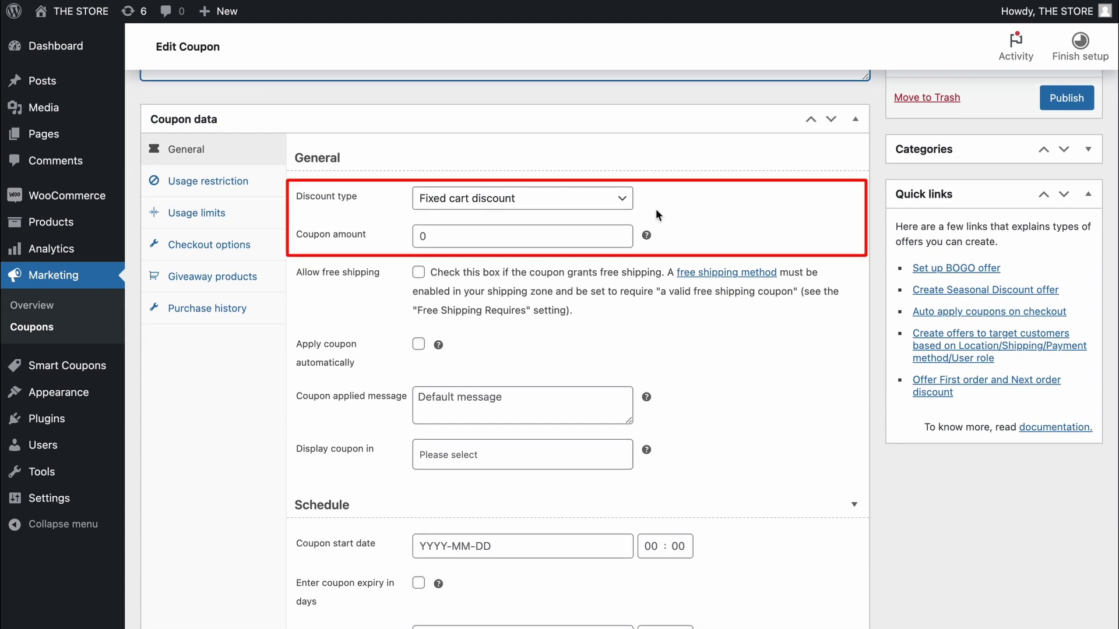
left_click(620, 204)
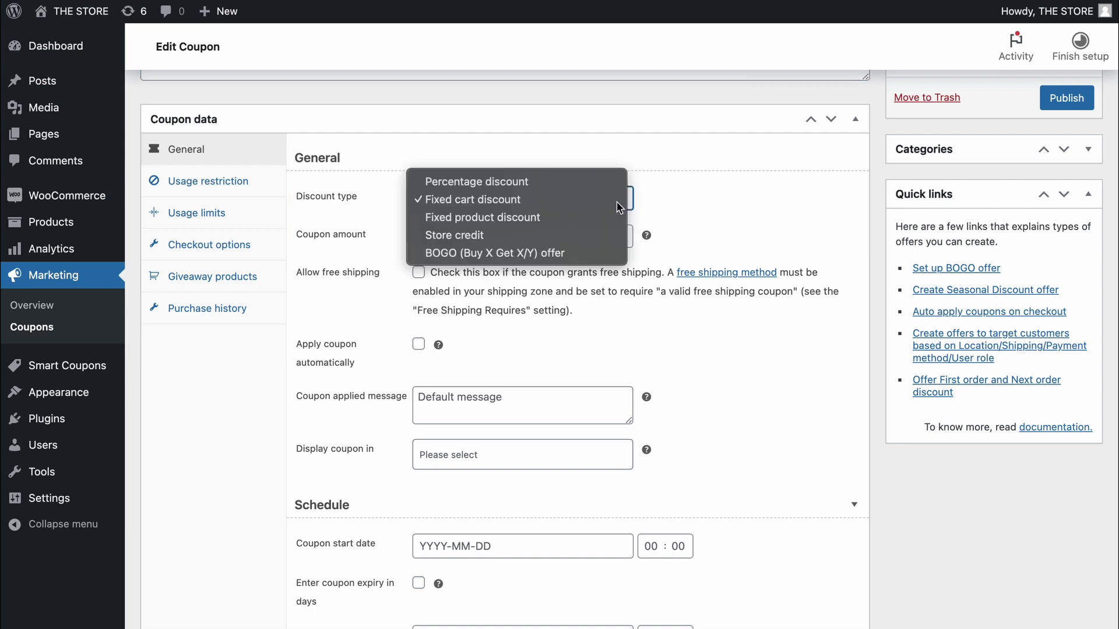
left_click(579, 184)
double_click(499, 238)
type("10")
scroll(577, 349, "down", 3)
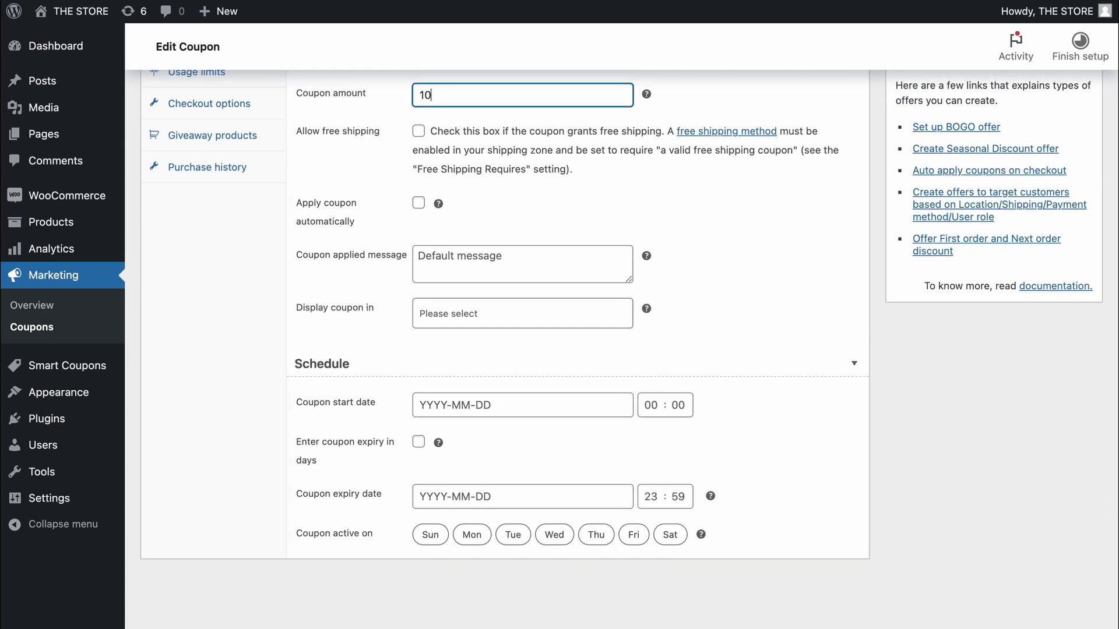
scroll(628, 341, "up", 6)
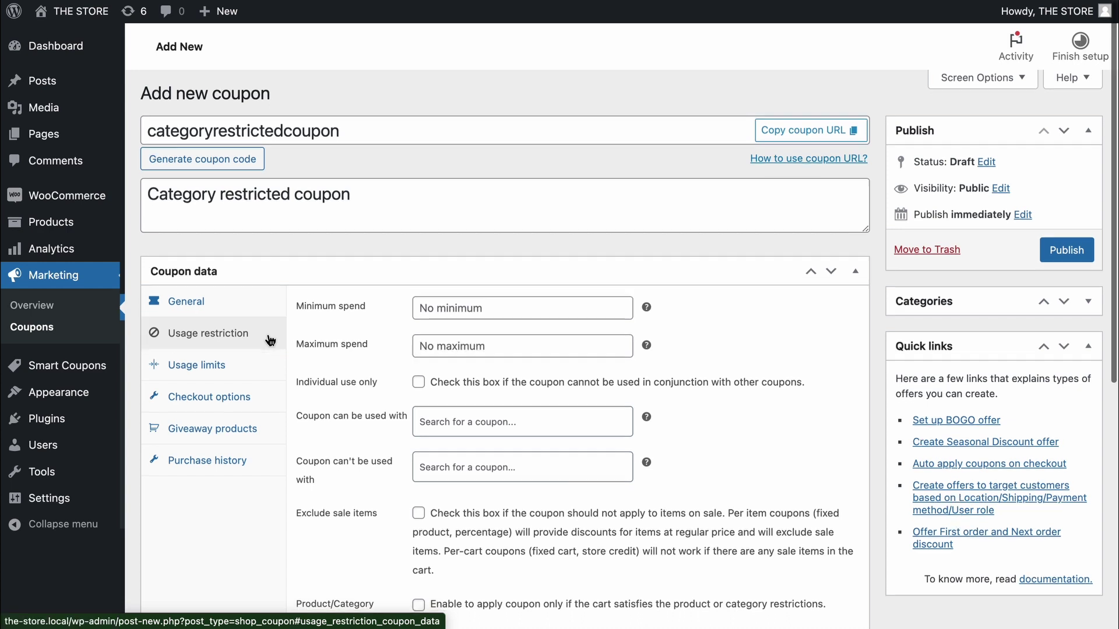
Tick Product/Category restrictions in Usage restriction and scroll down to the Category condition settings.
scroll(270, 340, "down", 7)
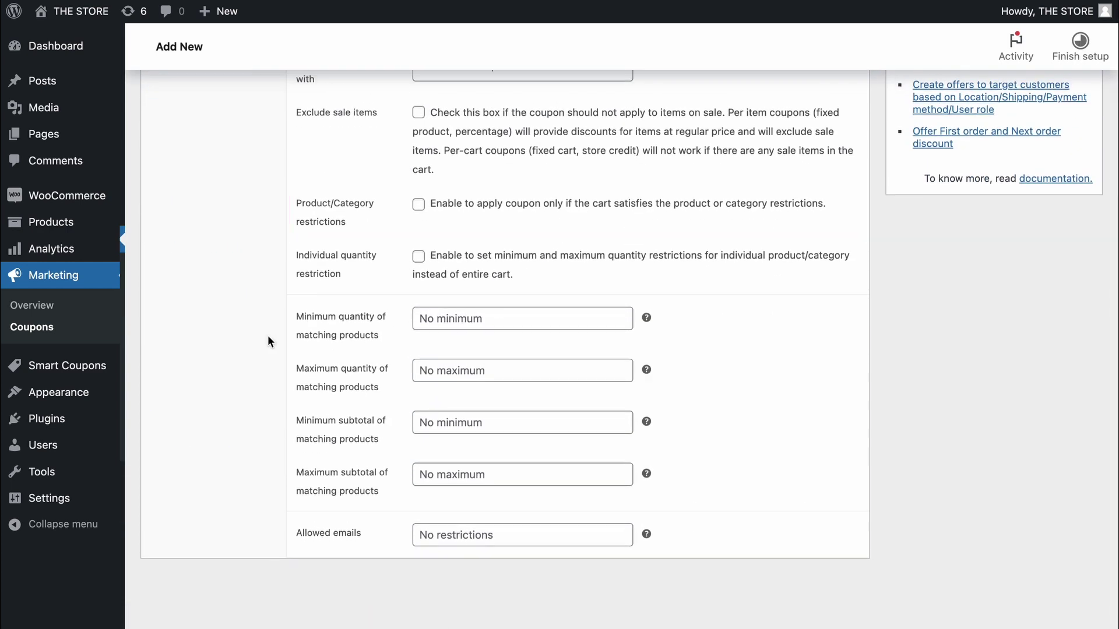
left_click(418, 204)
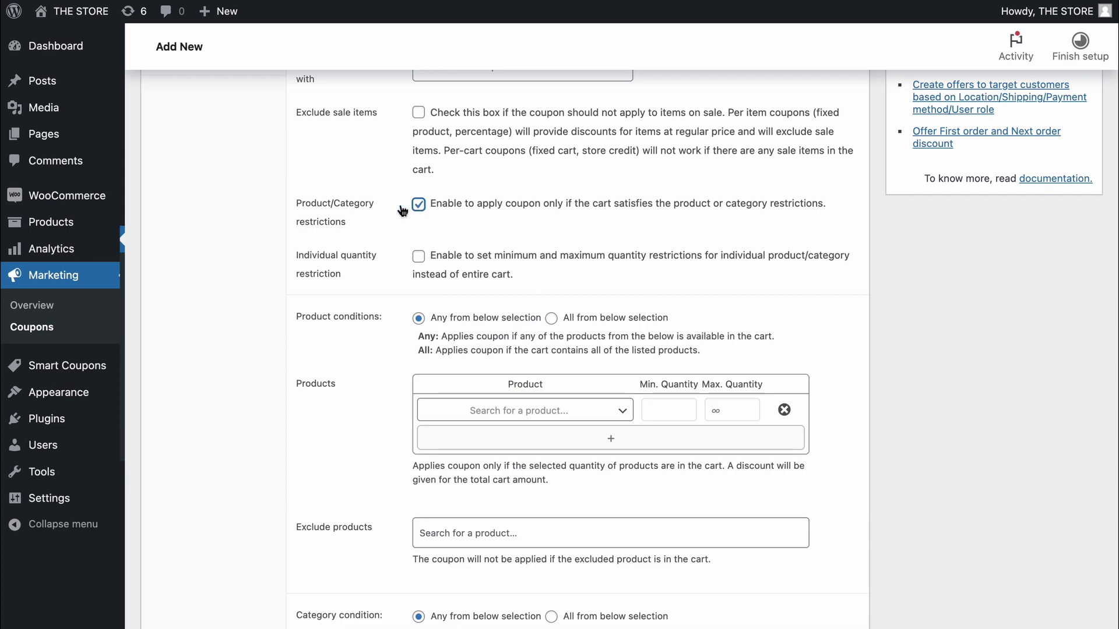
scroll(388, 213, "down", 2)
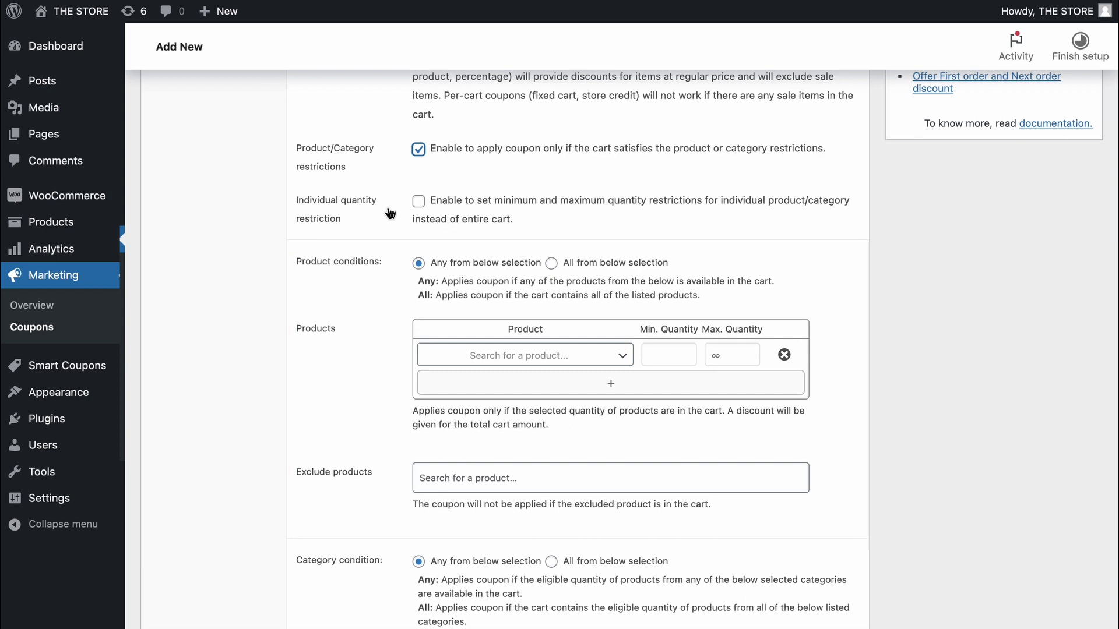
scroll(390, 213, "down", 10)
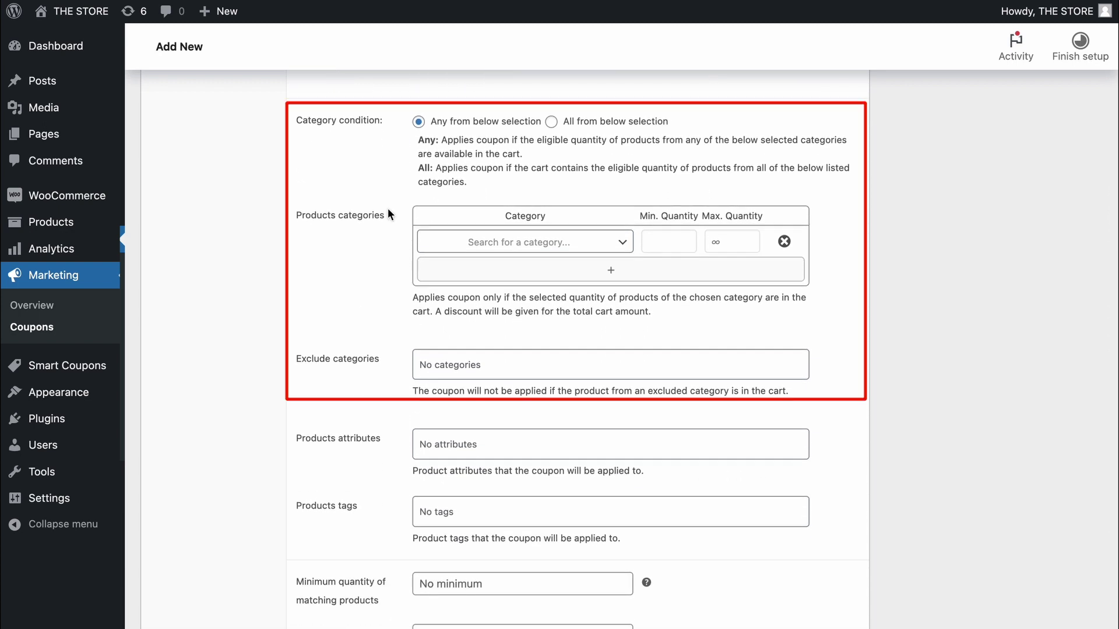
Add Shirts and Hoodies as the coupon's product categories.
left_click(511, 243)
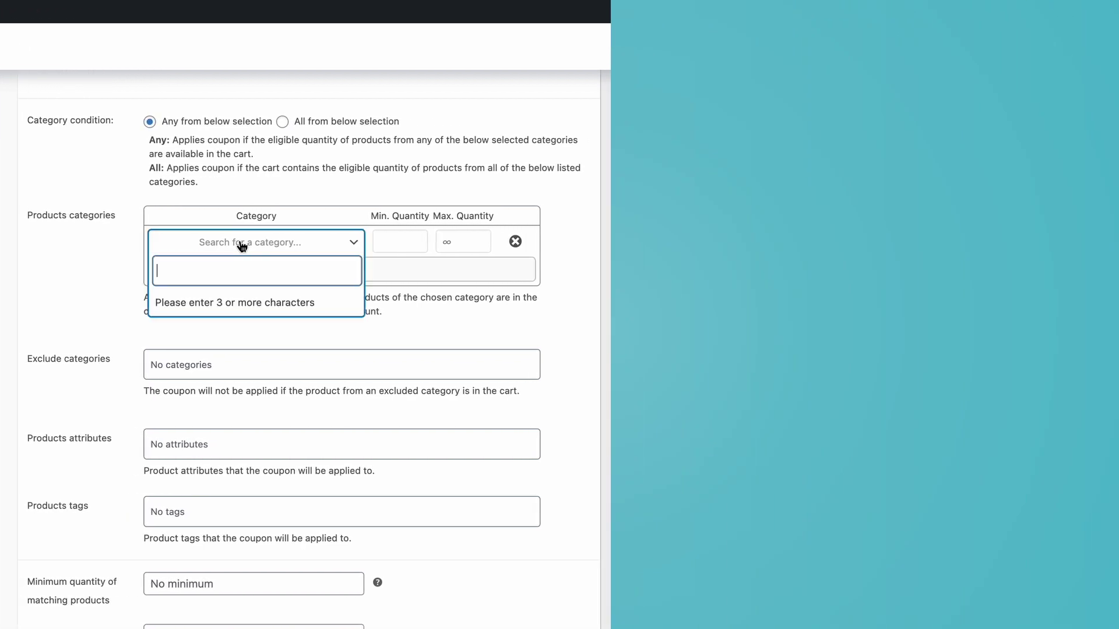
type("shir")
key("Return")
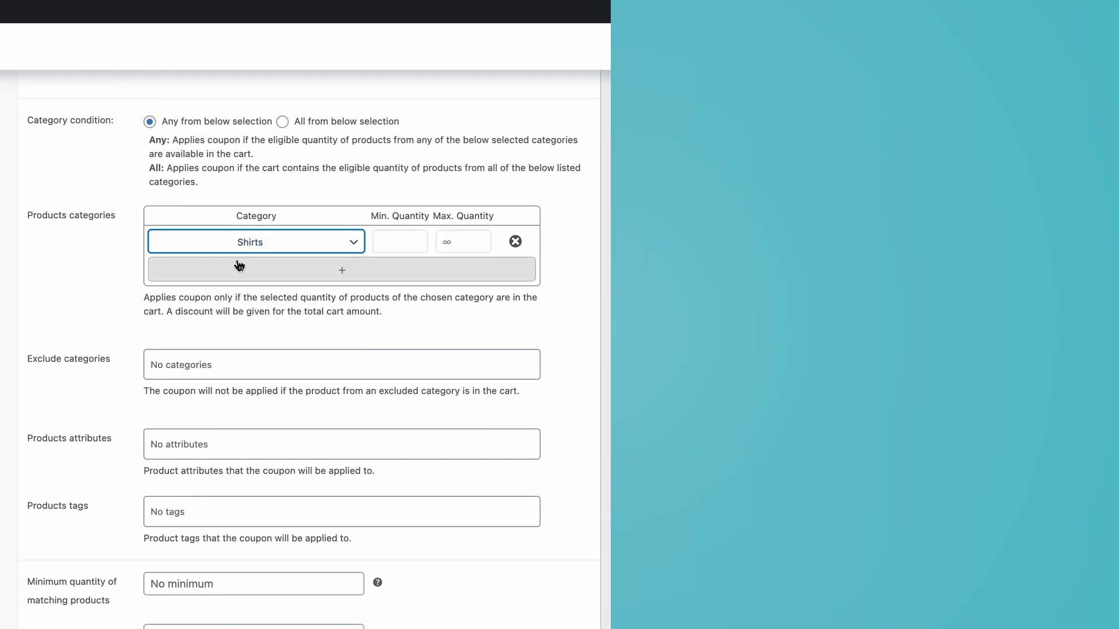
left_click(240, 266)
type("hoo")
left_click(263, 328)
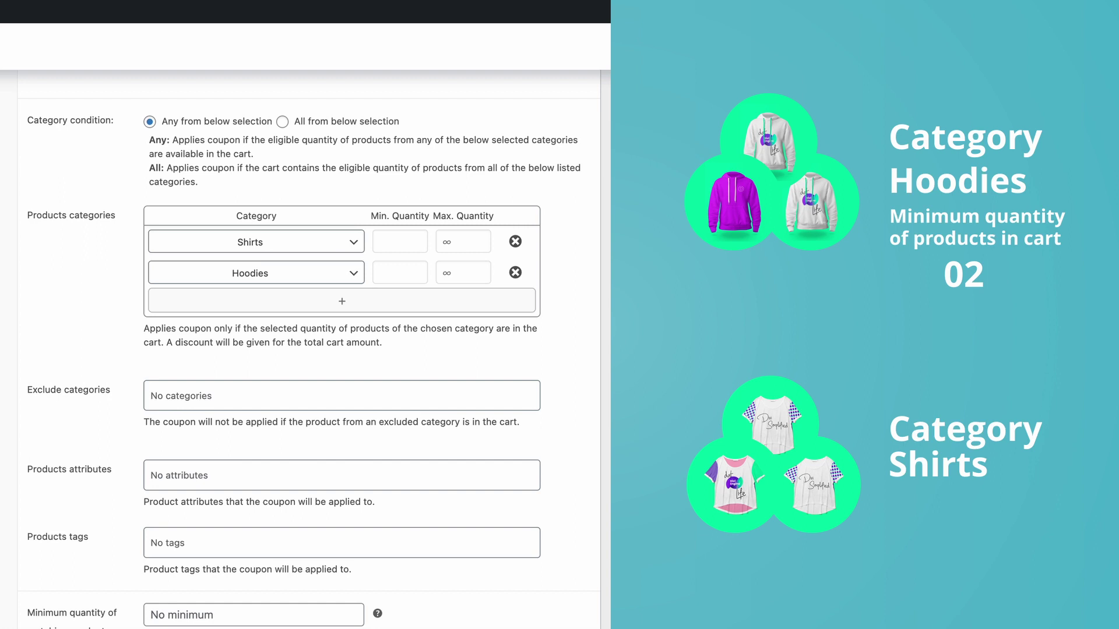
Enable individual quantity restriction with minimums of 1 for Shirts and 2 for Hoodies, then publish.
scroll(202, 257, "up", 10)
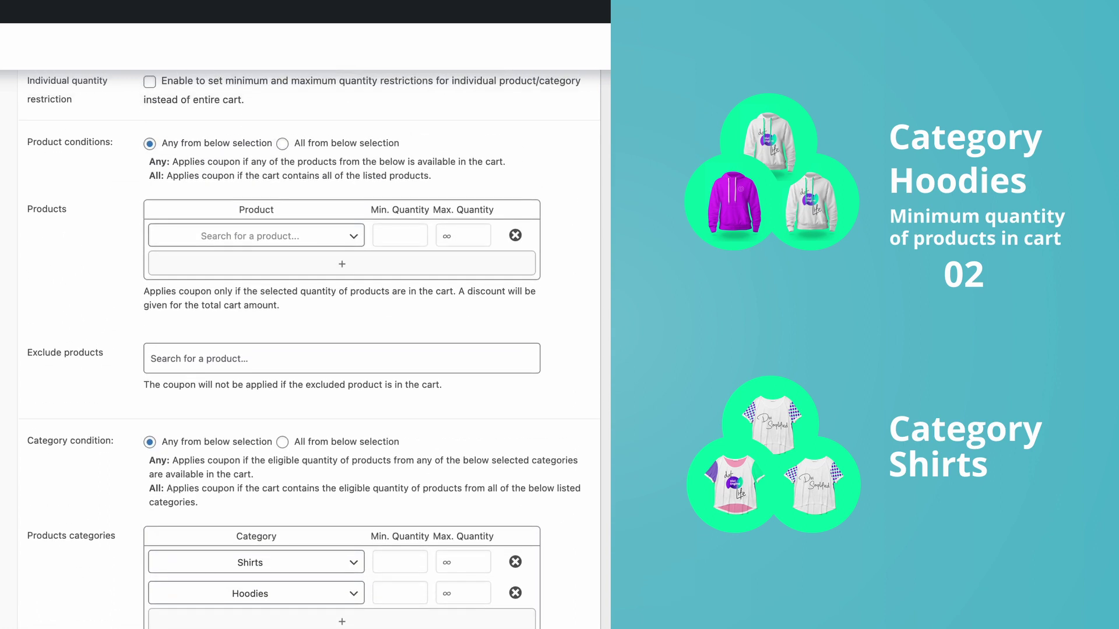
left_click(150, 217)
scroll(125, 245, "down", 8)
scroll(125, 245, "down", 1)
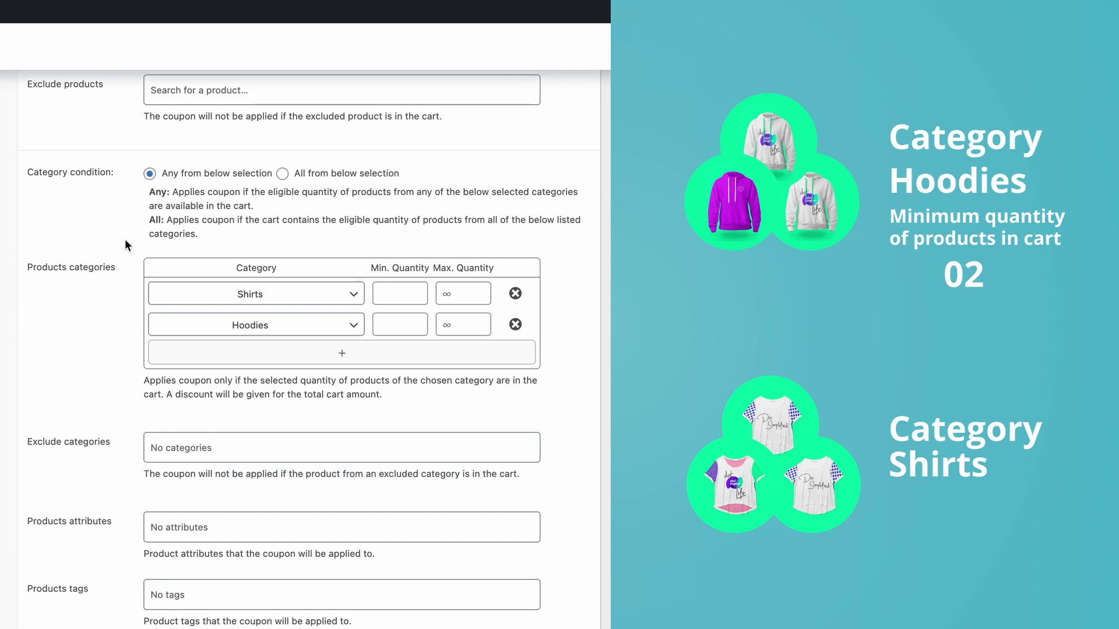
left_click(396, 293)
type("1")
left_click(399, 329)
type("2")
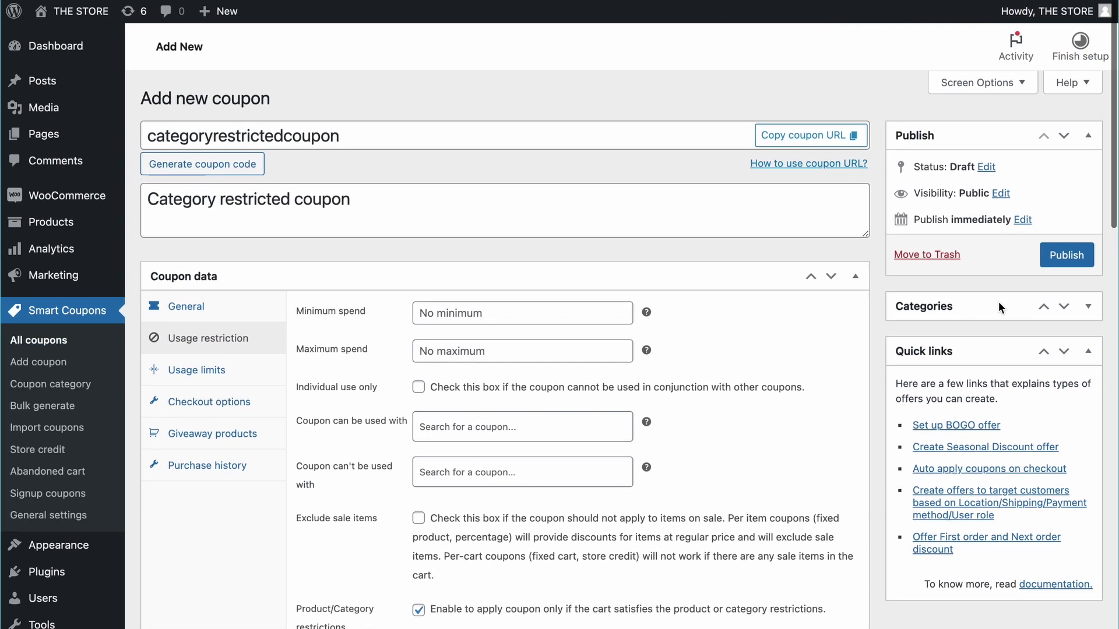
left_click(1047, 262)
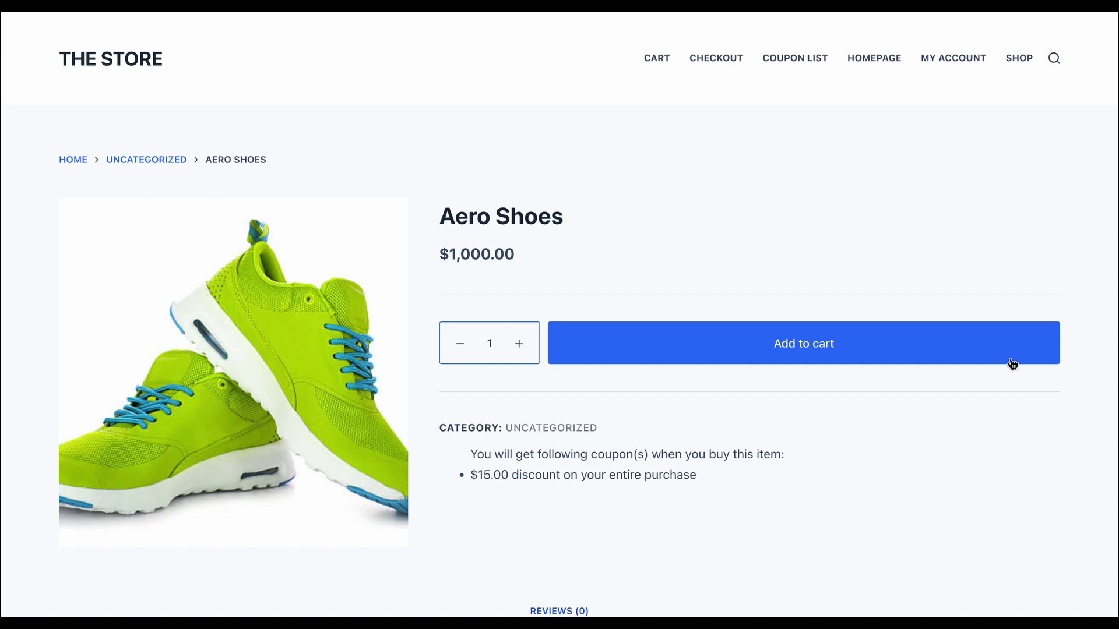
Add Aero Shoes to the cart and apply categoryrestrictedcoupon, which is rejected as not applicable.
left_click(1000, 357)
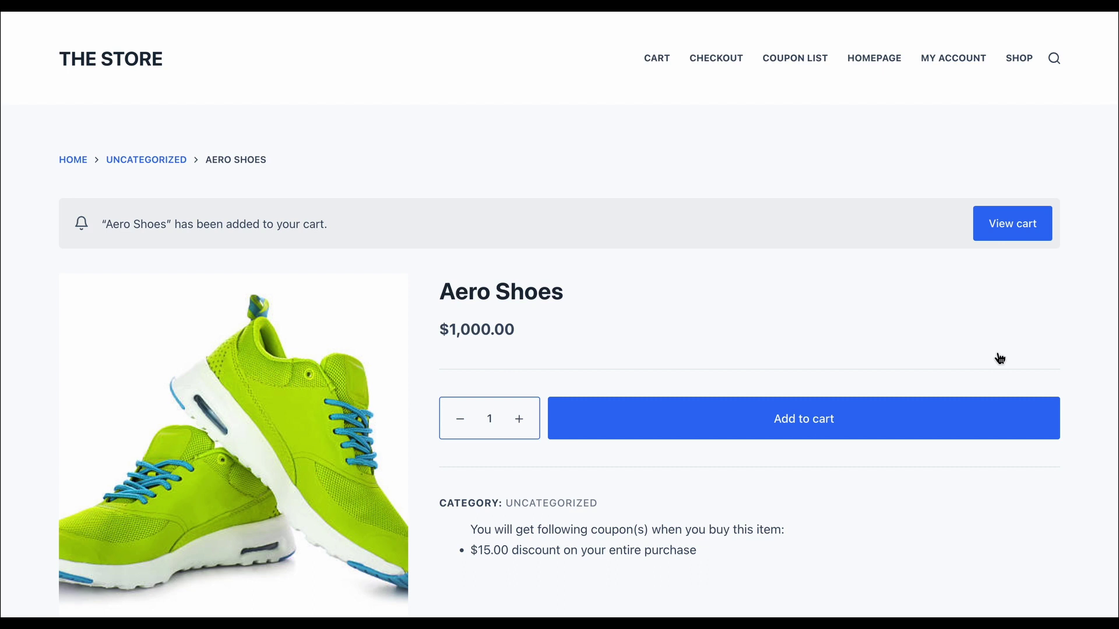
left_click(1024, 225)
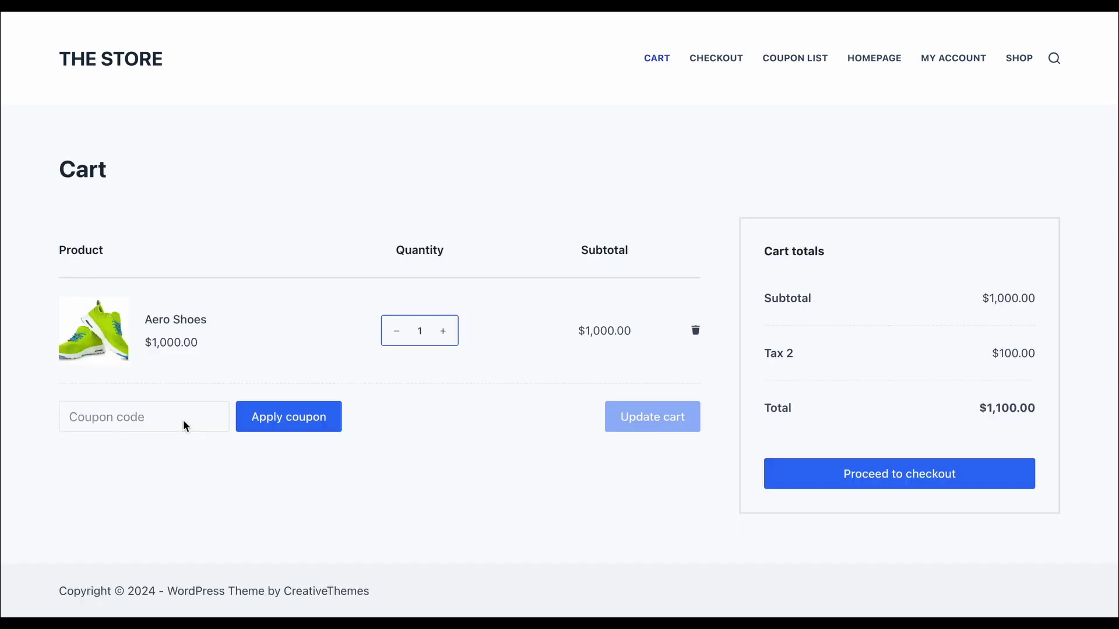
left_click(188, 425)
type("categoryrestrictedcoupon")
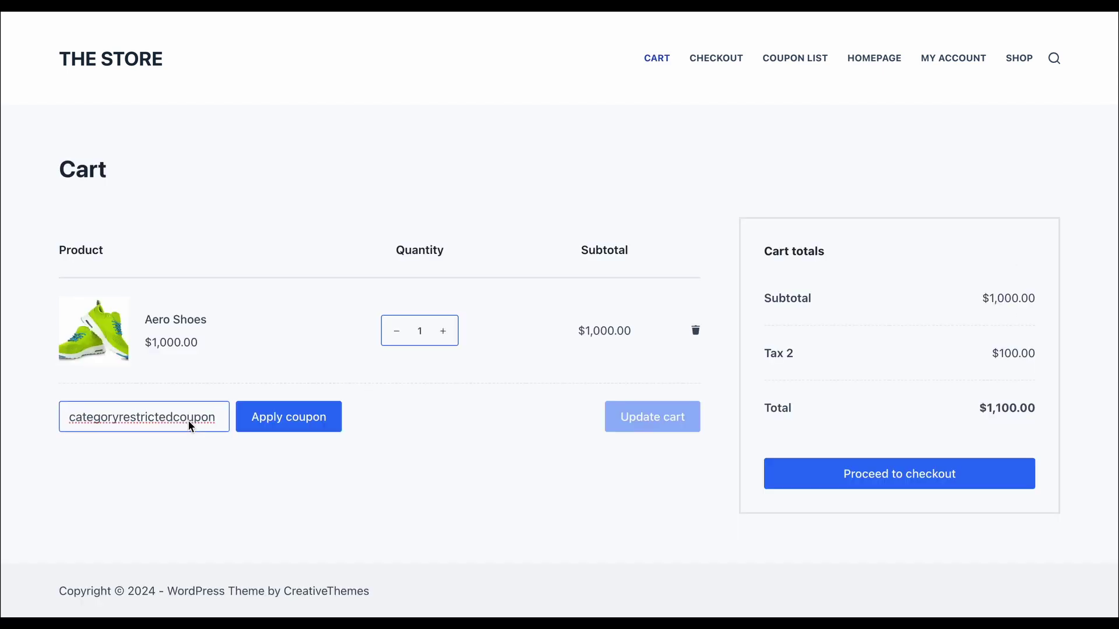
key("Return")
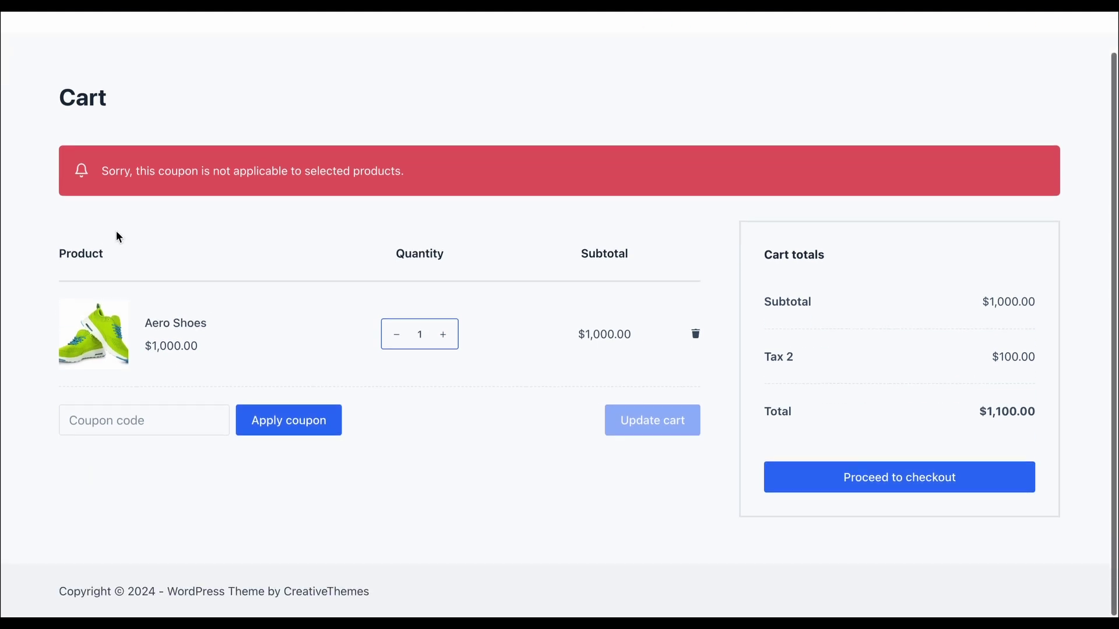
left_click_drag(102, 170, 440, 177)
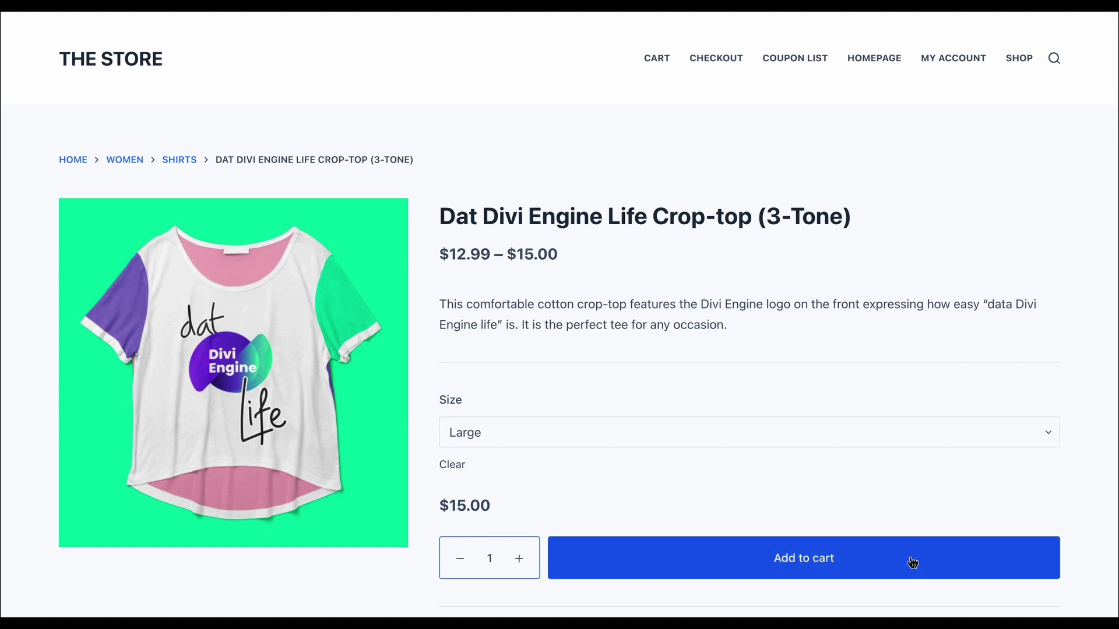
Add a Large crop-top to the cart and update its quantity to 2, giving -$3.00 off.
left_click(913, 563)
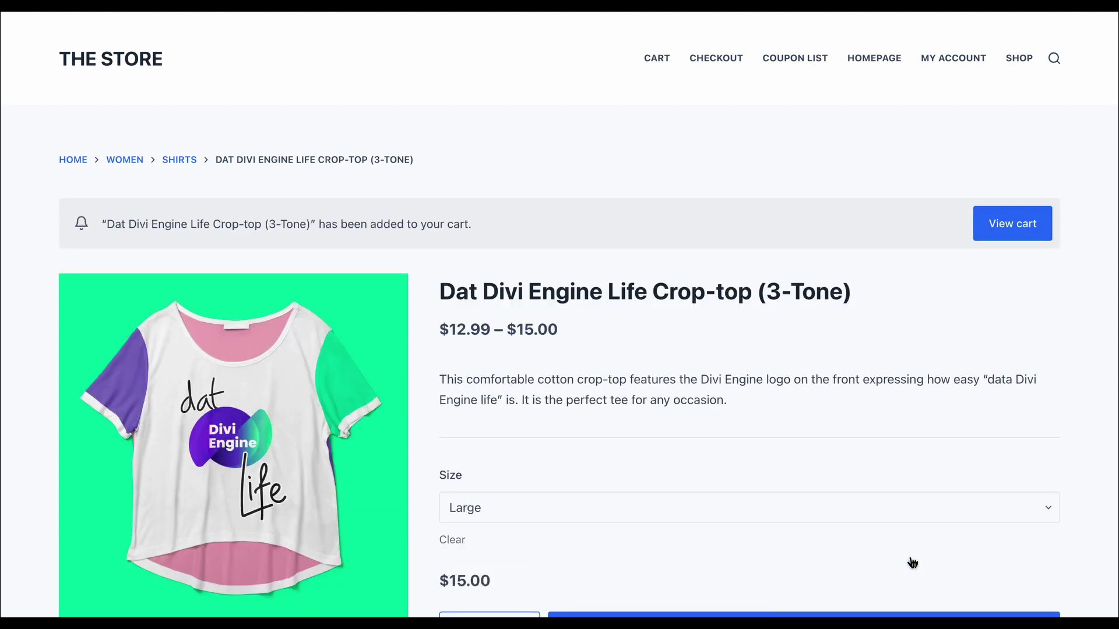
left_click(1012, 230)
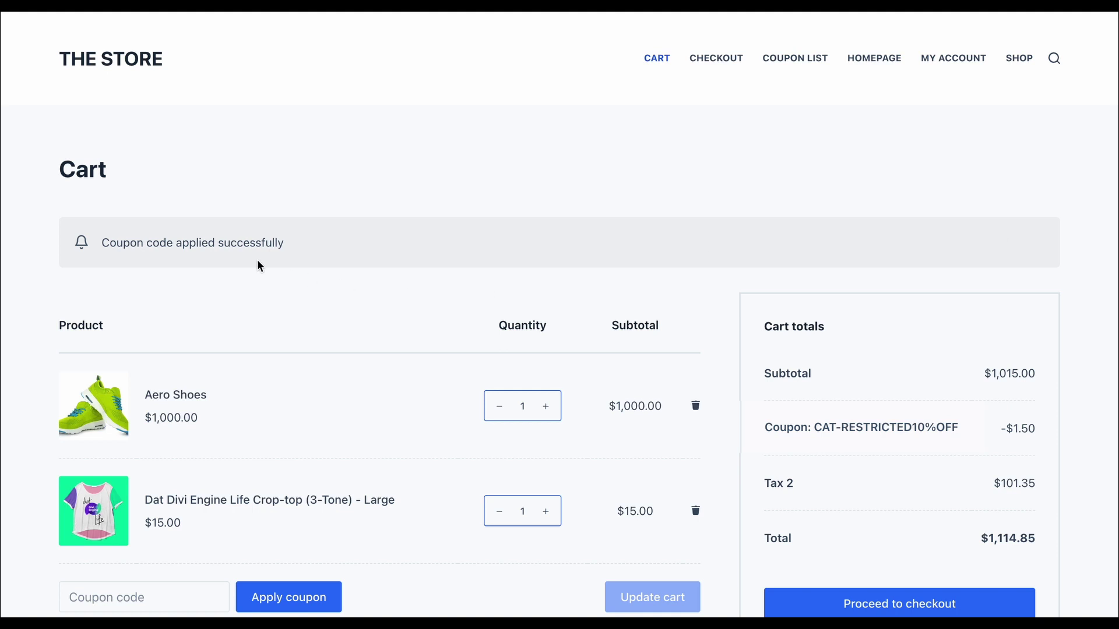
left_click_drag(102, 243, 307, 261)
left_click(307, 261)
scroll(306, 261, "down", 1)
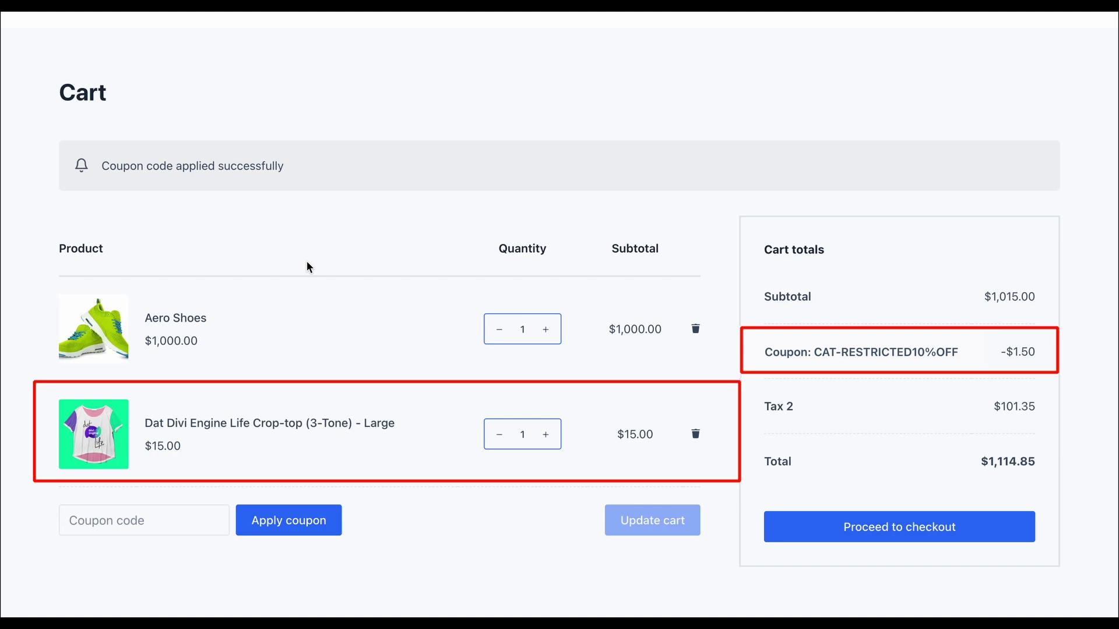
left_click(546, 435)
left_click(643, 520)
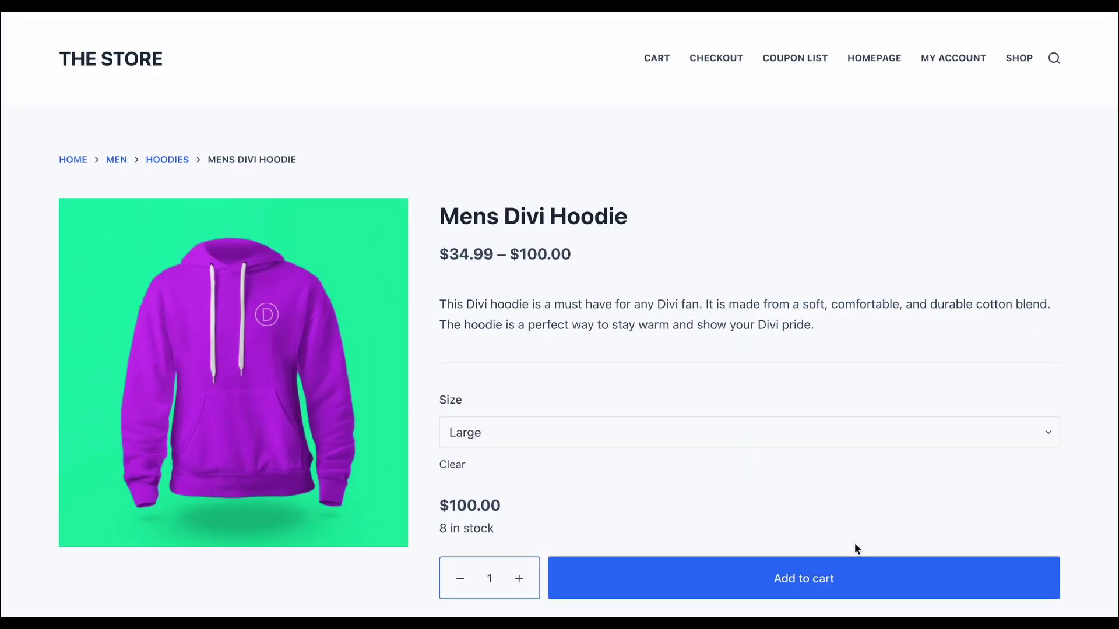
Add a Large Mens Divi Hoodie and update its cart quantity to 2, giving -$20.00 off.
left_click(840, 579)
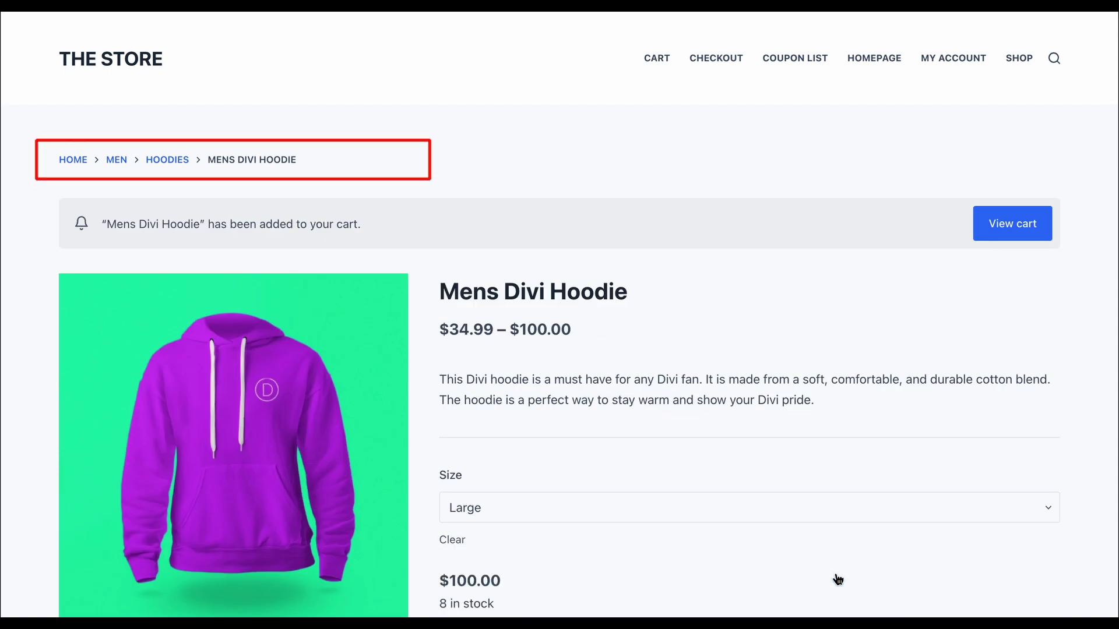
left_click(974, 237)
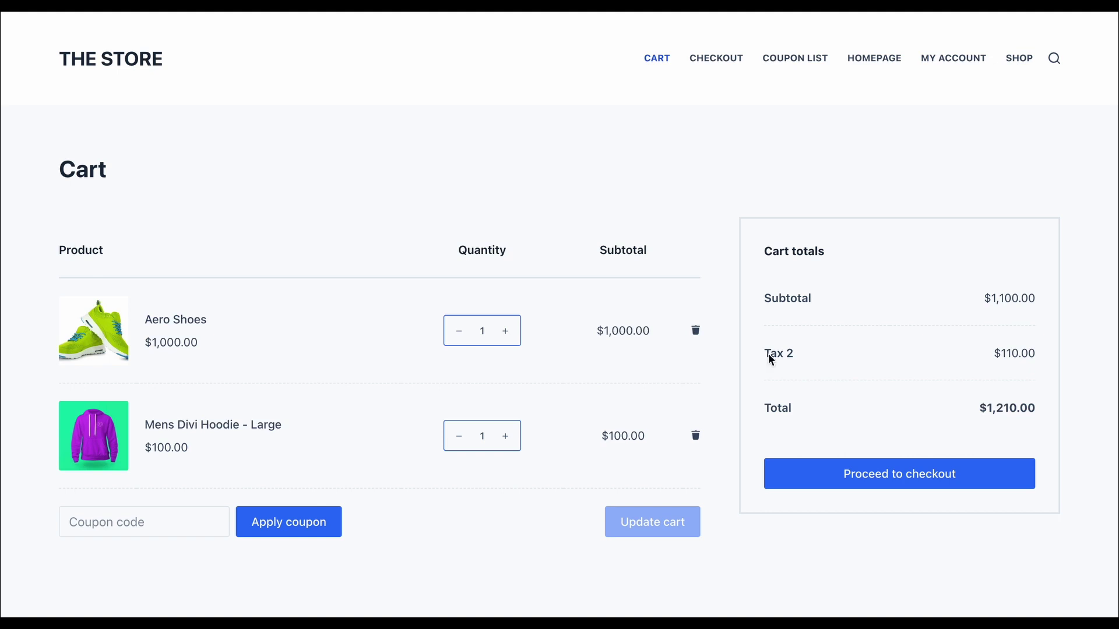
left_click(506, 436)
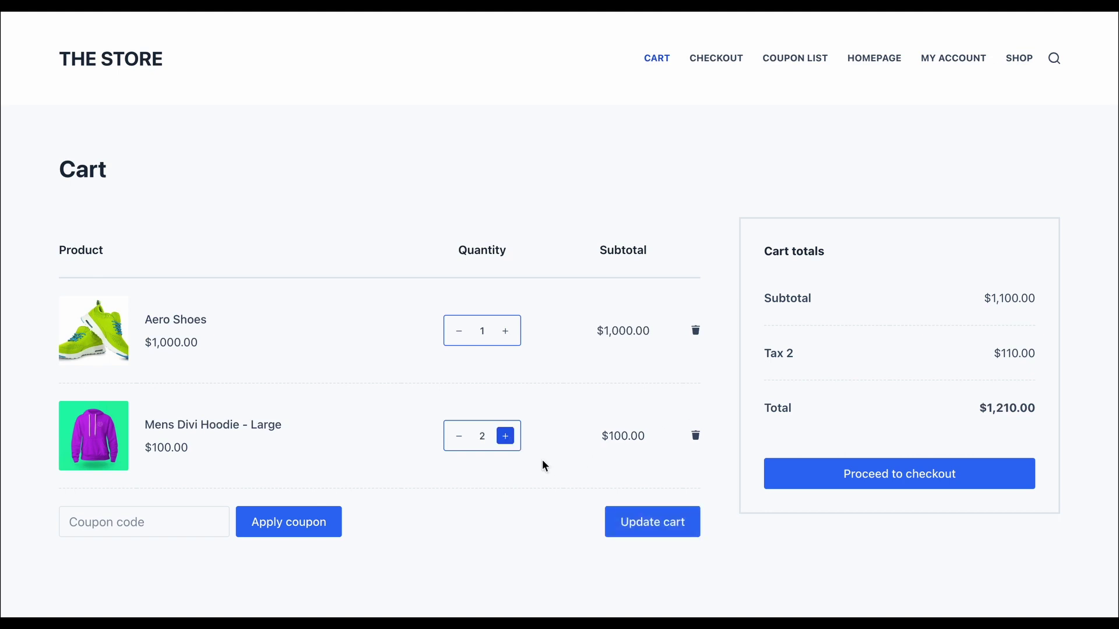
left_click(634, 521)
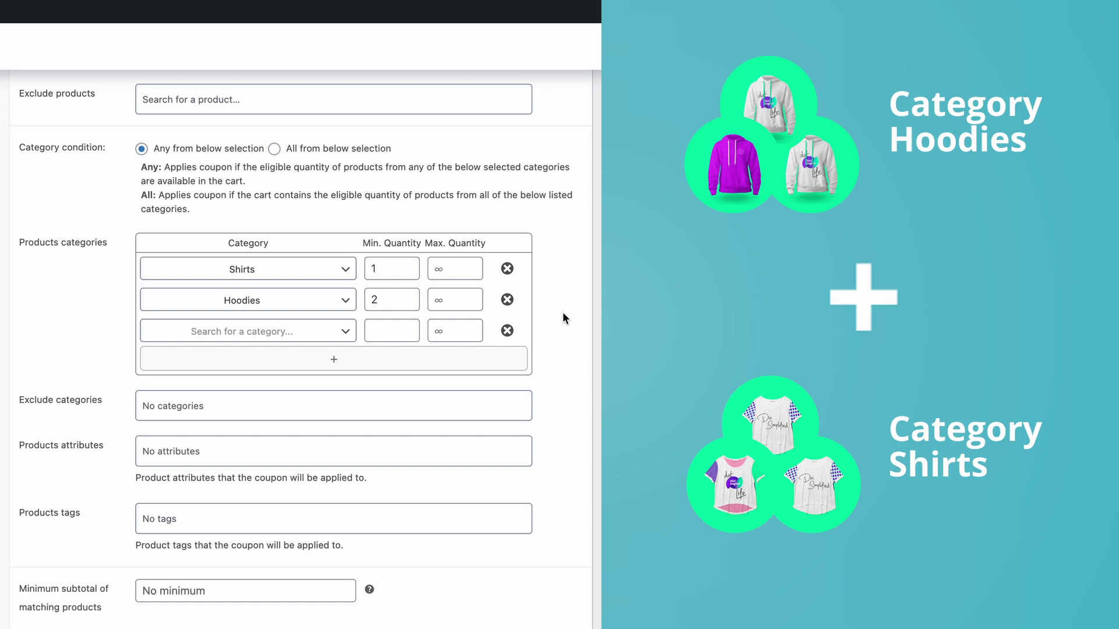
Set the category condition to 'All from below selection' and update the coupon.
left_click(274, 149)
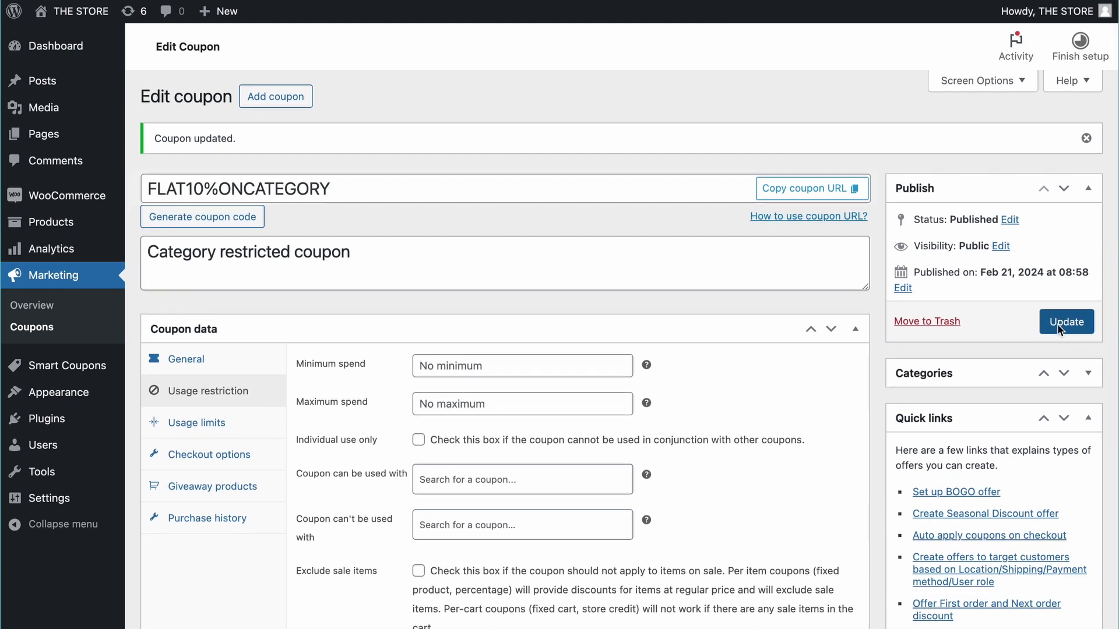
left_click(1058, 327)
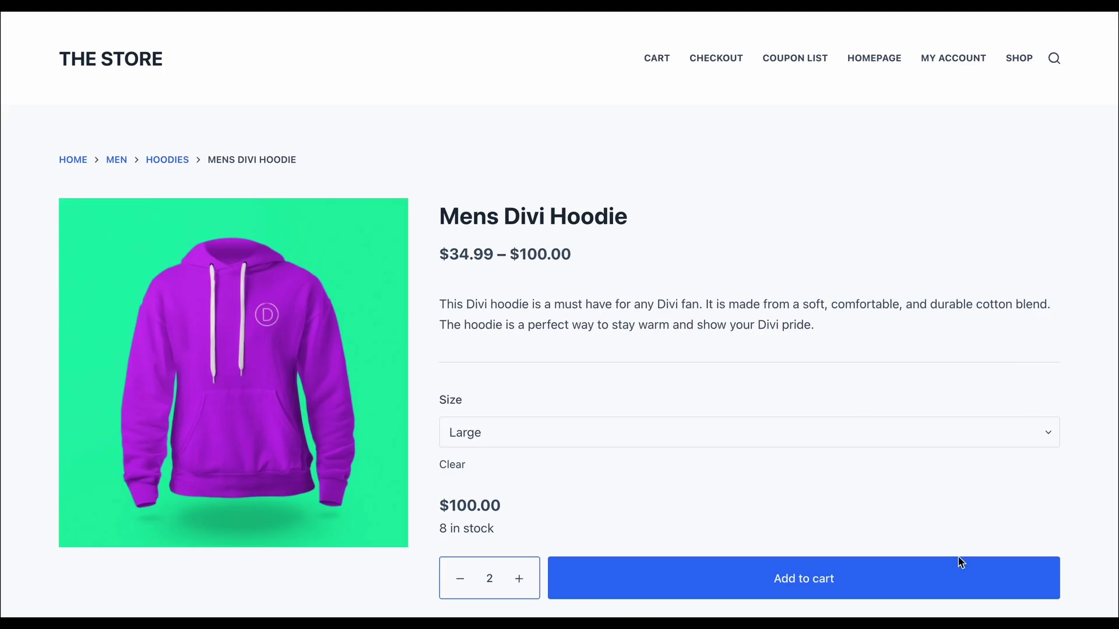
Add two Large hoodies to the cart and view it, now showing -$21.50 off.
left_click(955, 567)
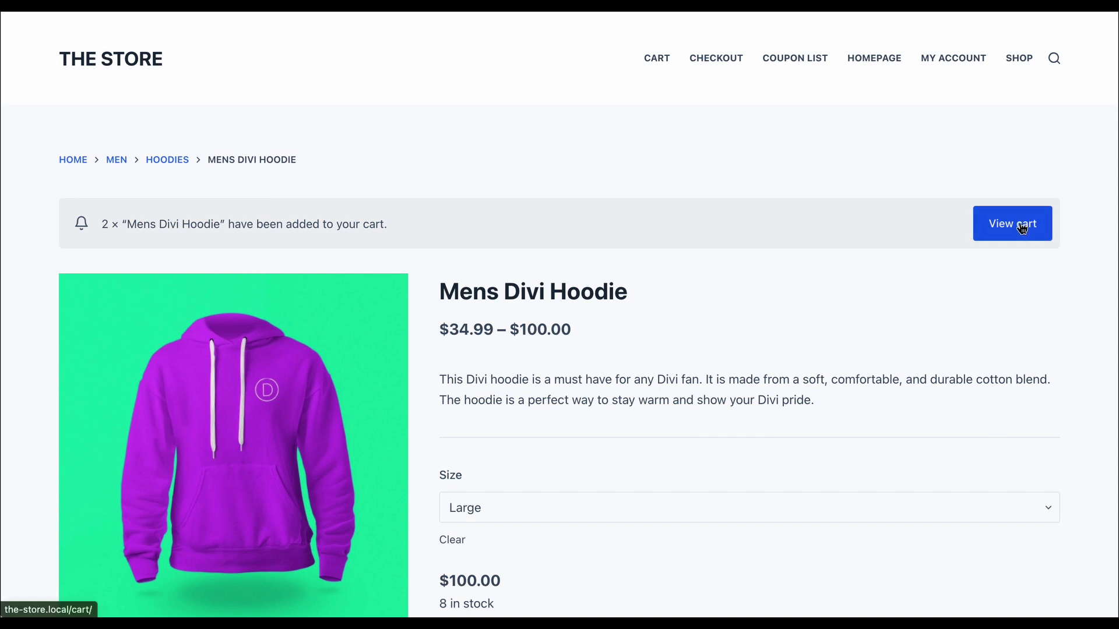
left_click(1017, 225)
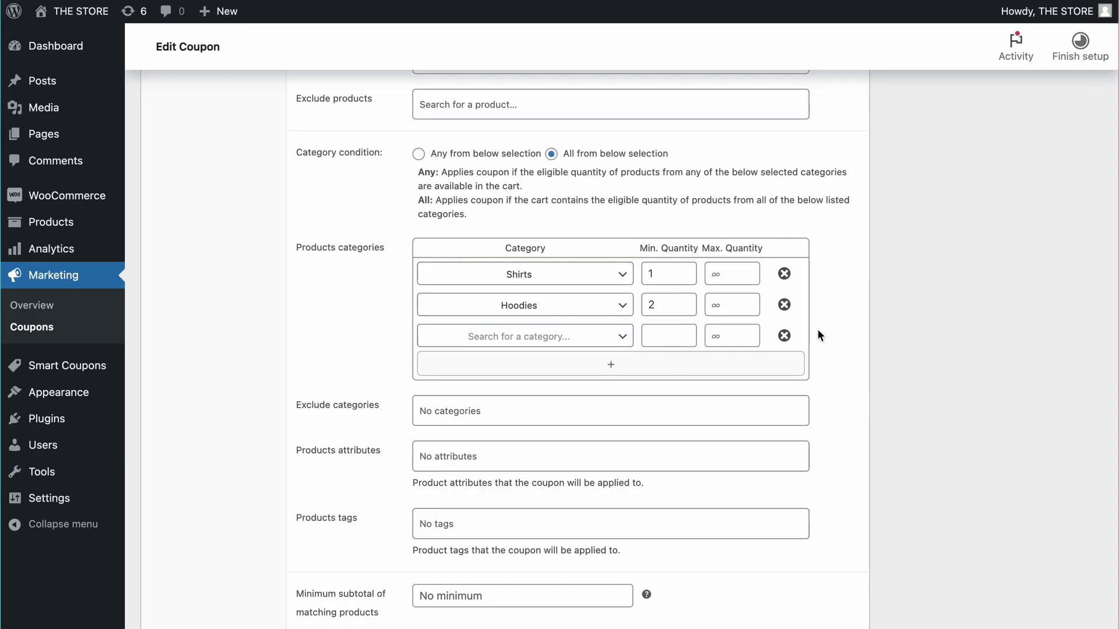
Remove the Hoodies and Shirts rows, set the condition to Any, and exclude Hoodies.
left_click(785, 305)
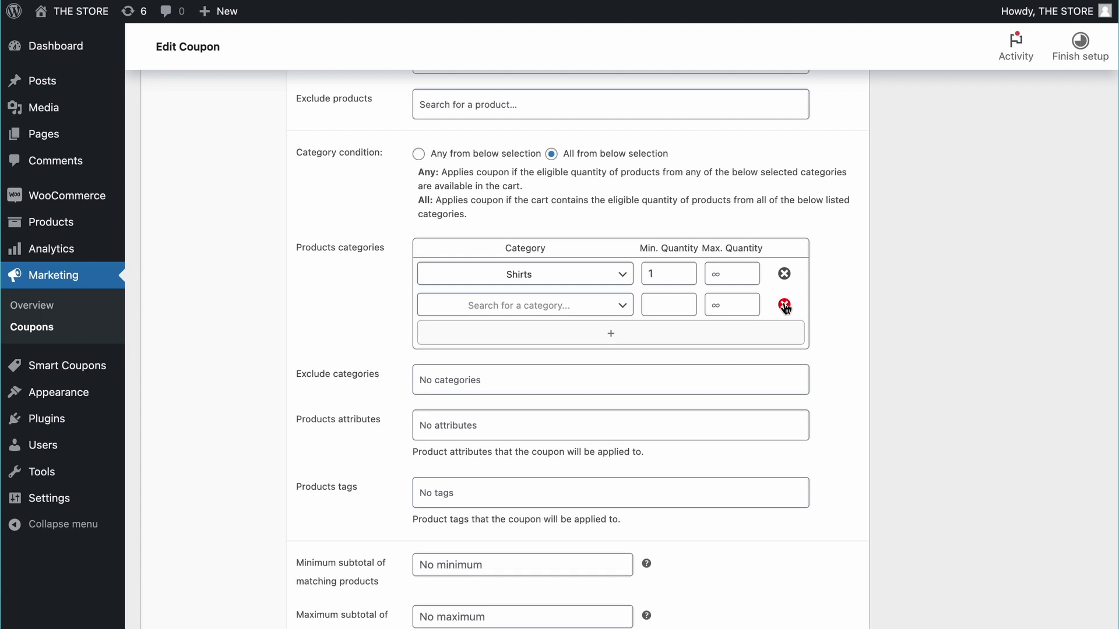
left_click(785, 274)
left_click(418, 155)
left_click(460, 346)
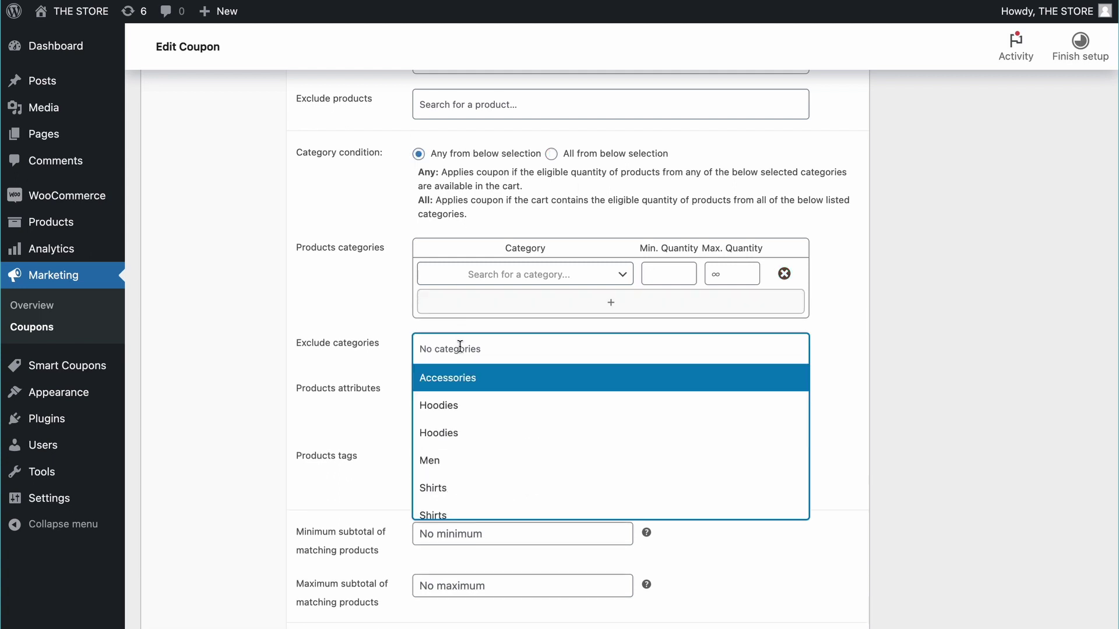
left_click(460, 405)
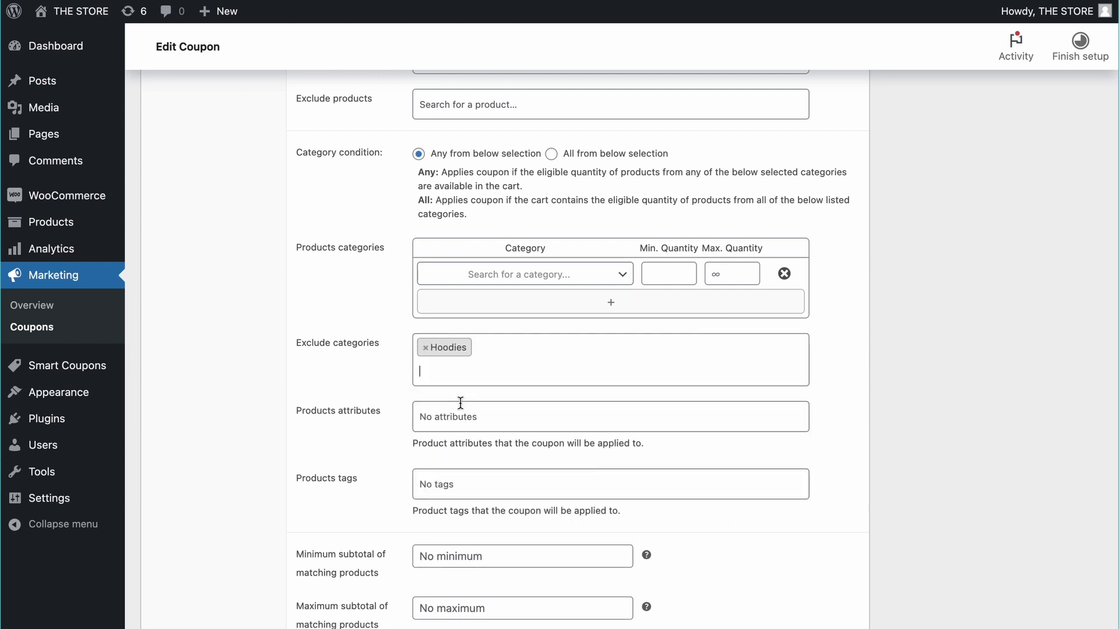
Update the coupon so the cart shows -$130.00 off with hoodies excluded.
scroll(1030, 289, "up", 8)
scroll(1028, 284, "up", 6)
left_click(1058, 273)
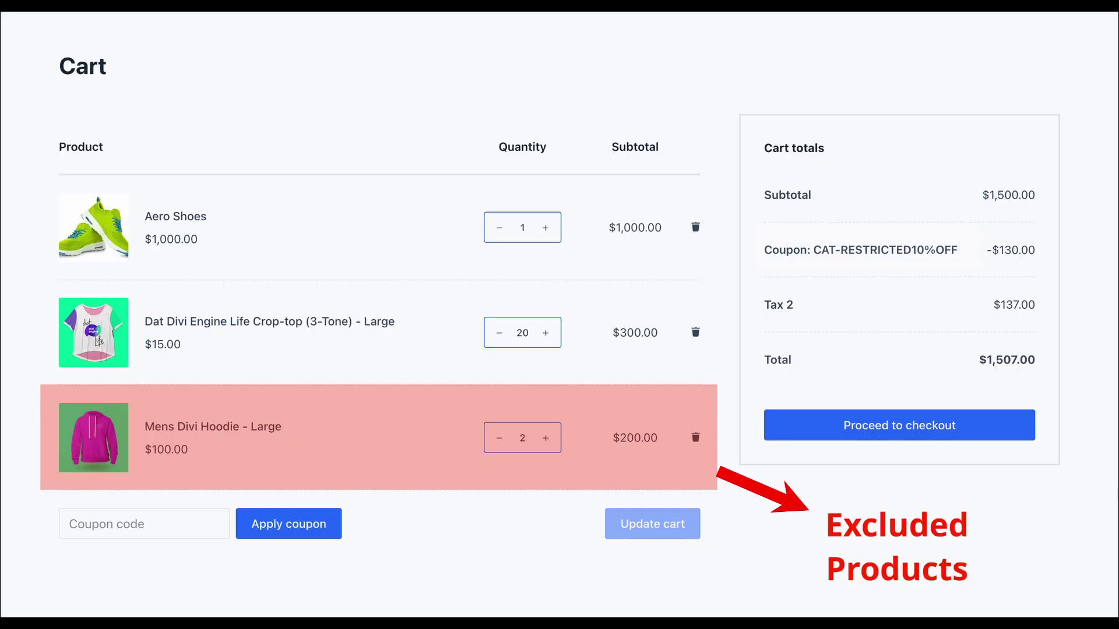